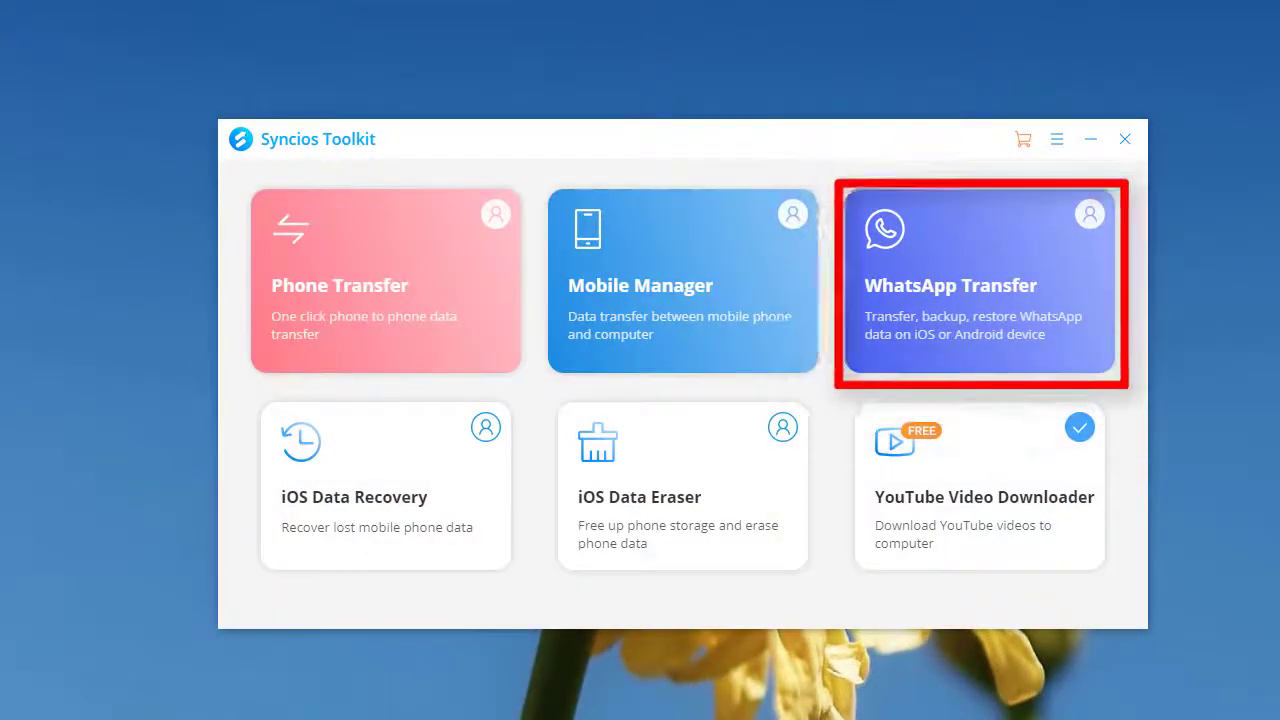
- Open the WhatsApp Transfer tool from the Syncios Toolkit
left_click(1095, 228)
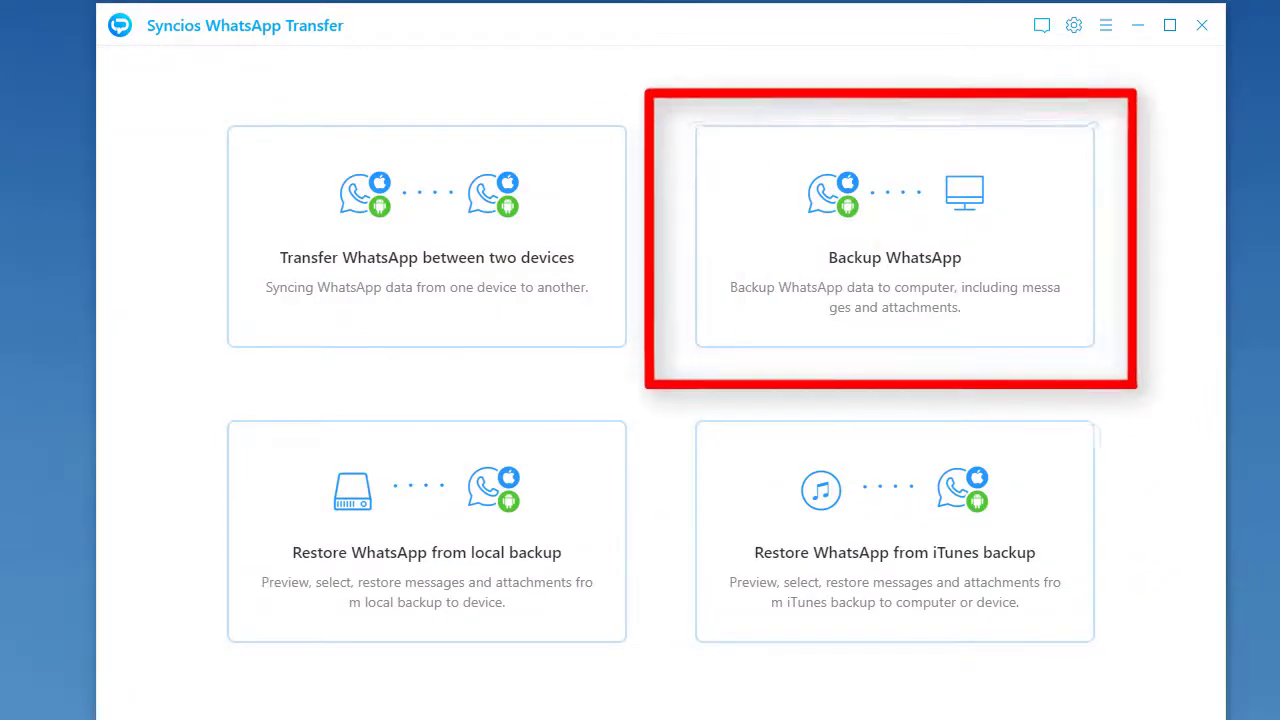
- Back up the connected Samsung phone's WhatsApp data to the computer
left_click(1080, 245)
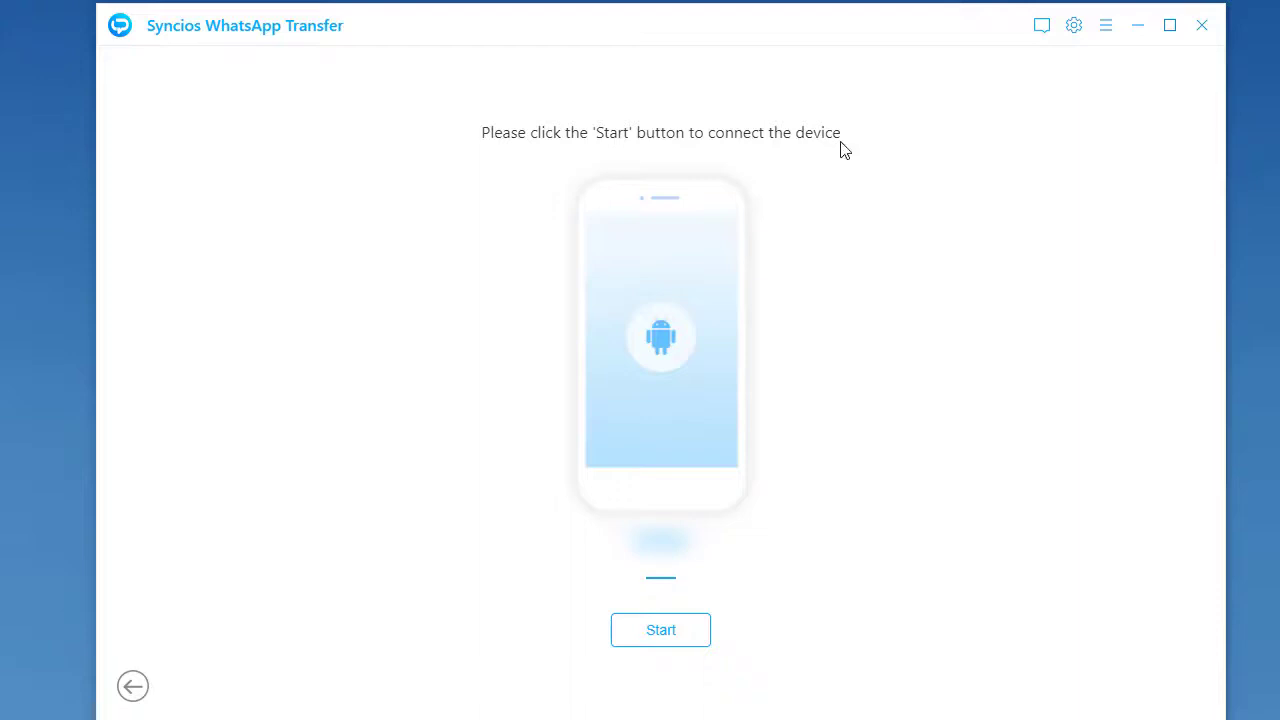
left_click(696, 648)
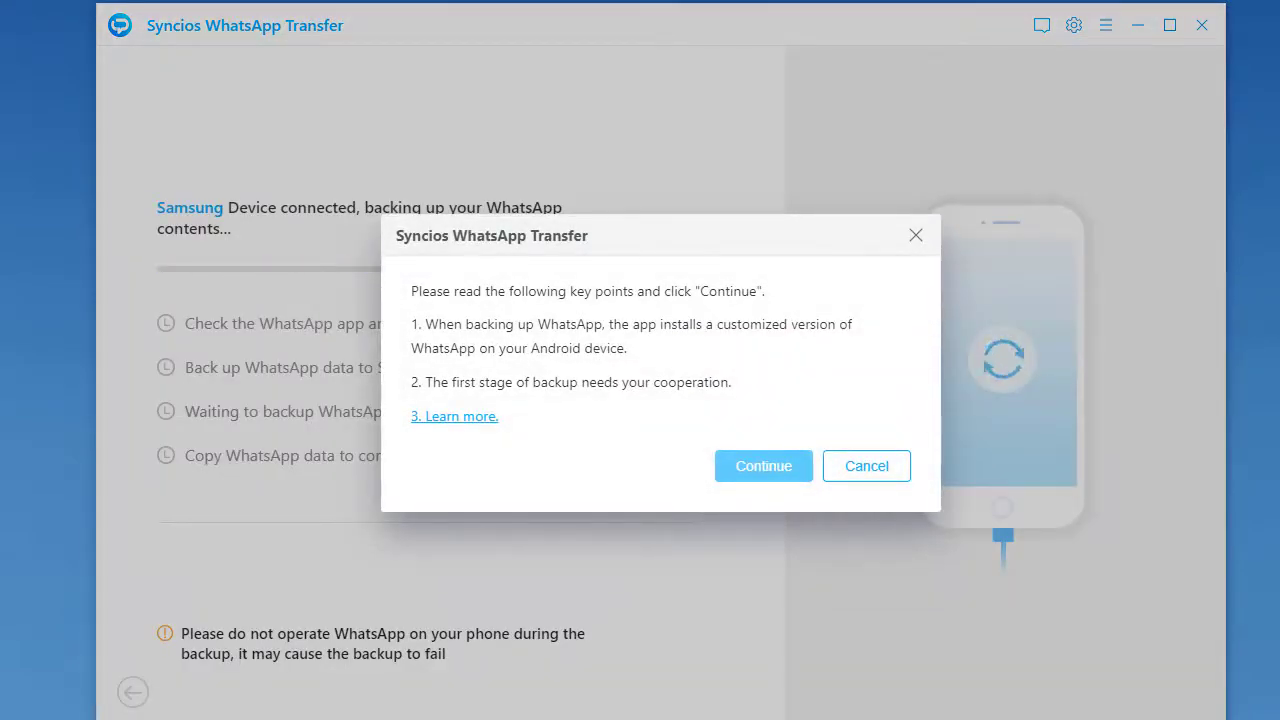
left_click(778, 469)
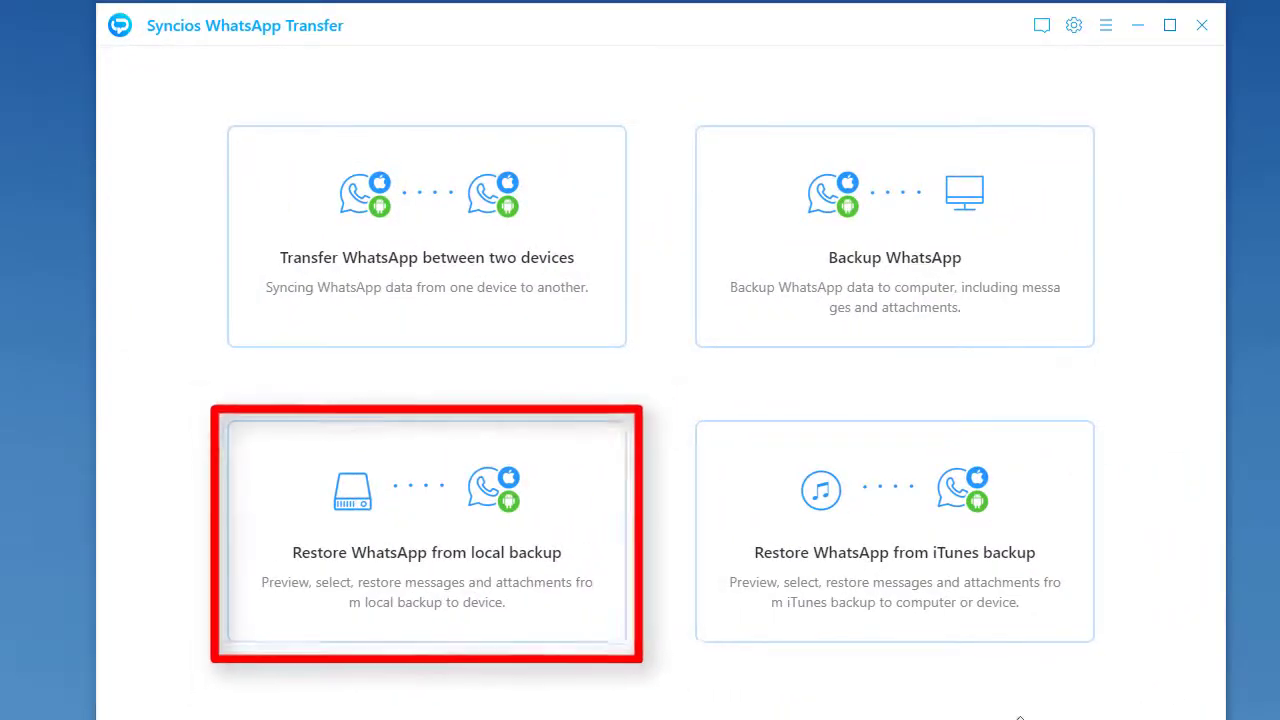
- Choose Restore WhatsApp from local backup to list the saved backups
left_click(620, 590)
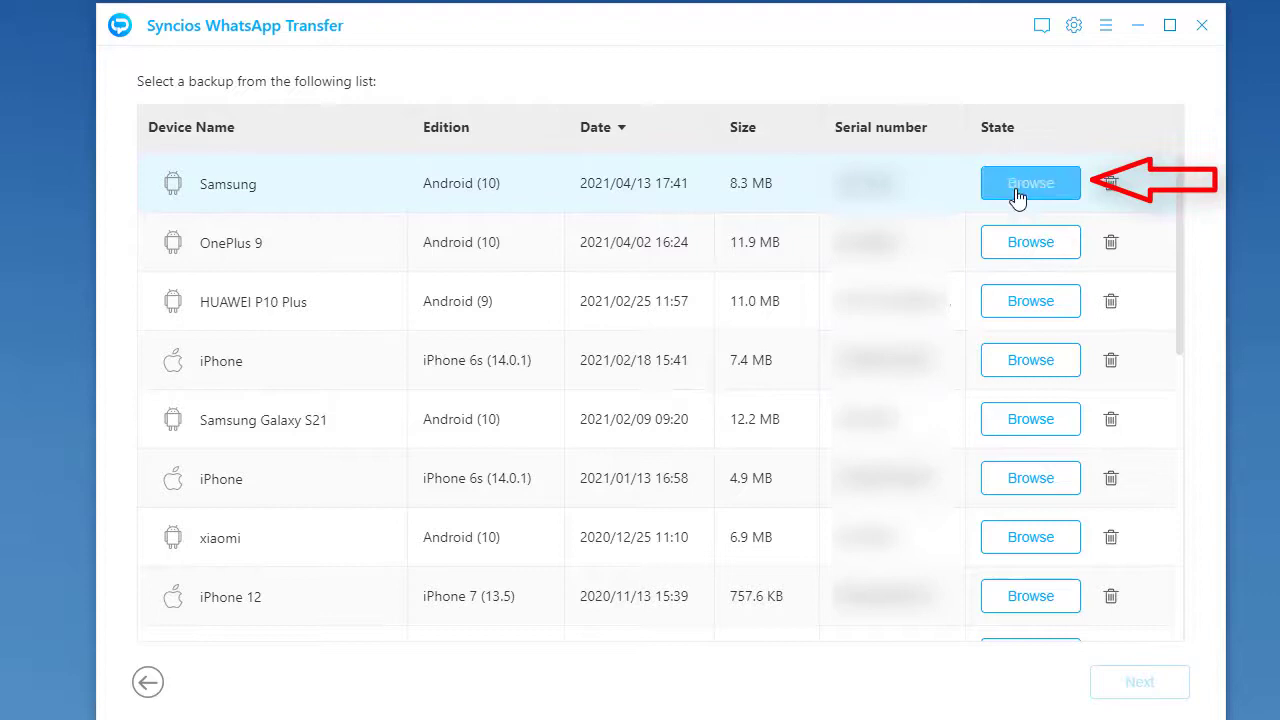
- Preview the Samsung backup, select all 13 items, and send them to Recover to device
left_click(1073, 189)
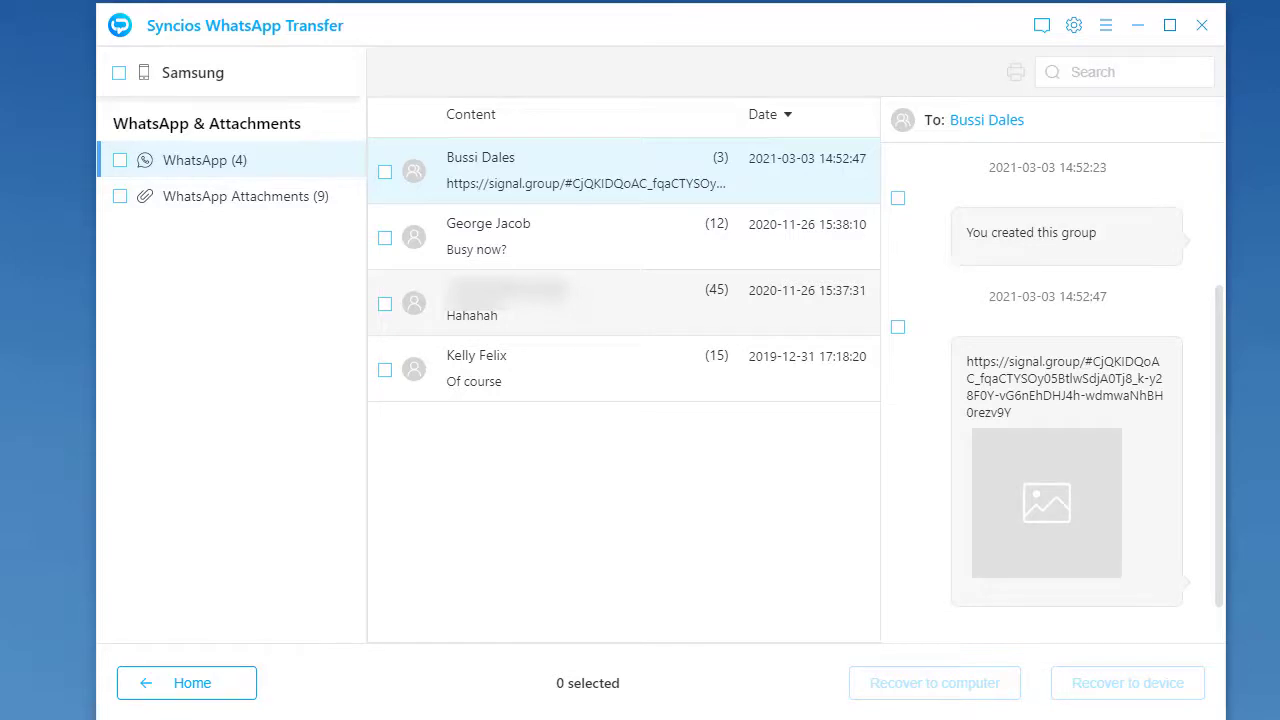
left_click(318, 196)
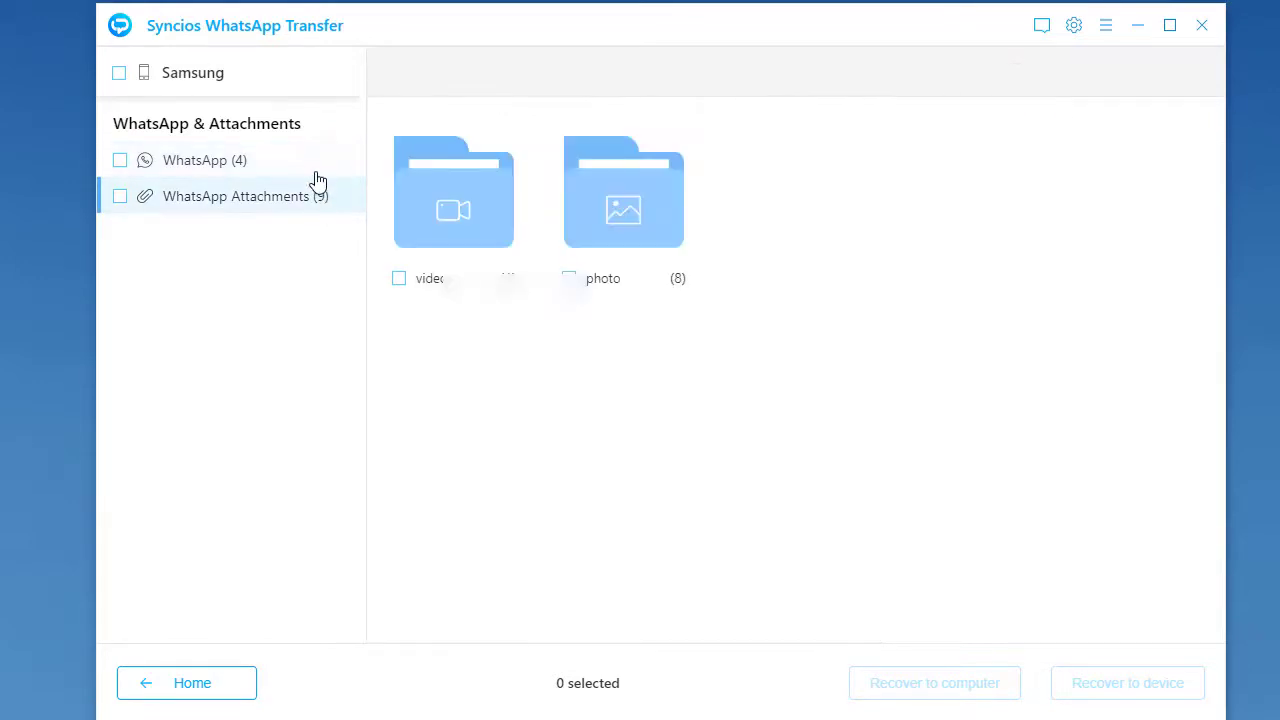
left_click(314, 172)
left_click(119, 74)
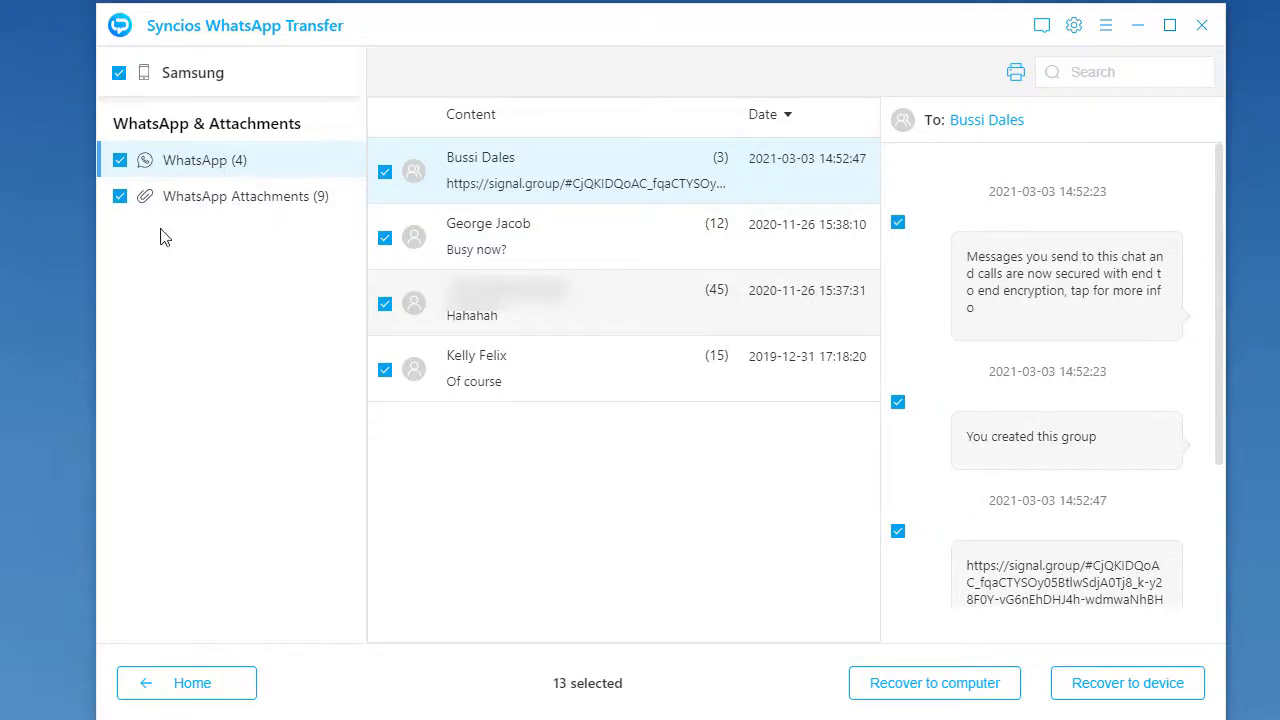
left_click(1077, 688)
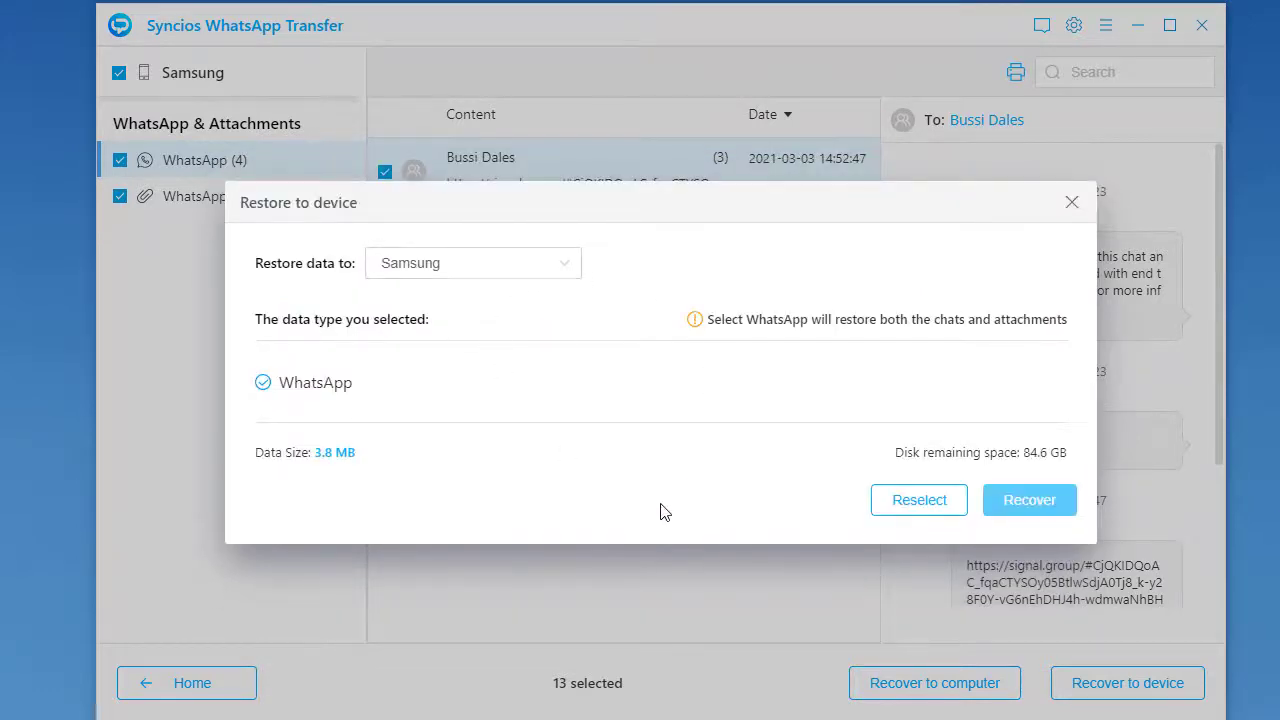
- Confirm wiping the Samsung's existing WhatsApp and start restoring the backup
left_click(1046, 516)
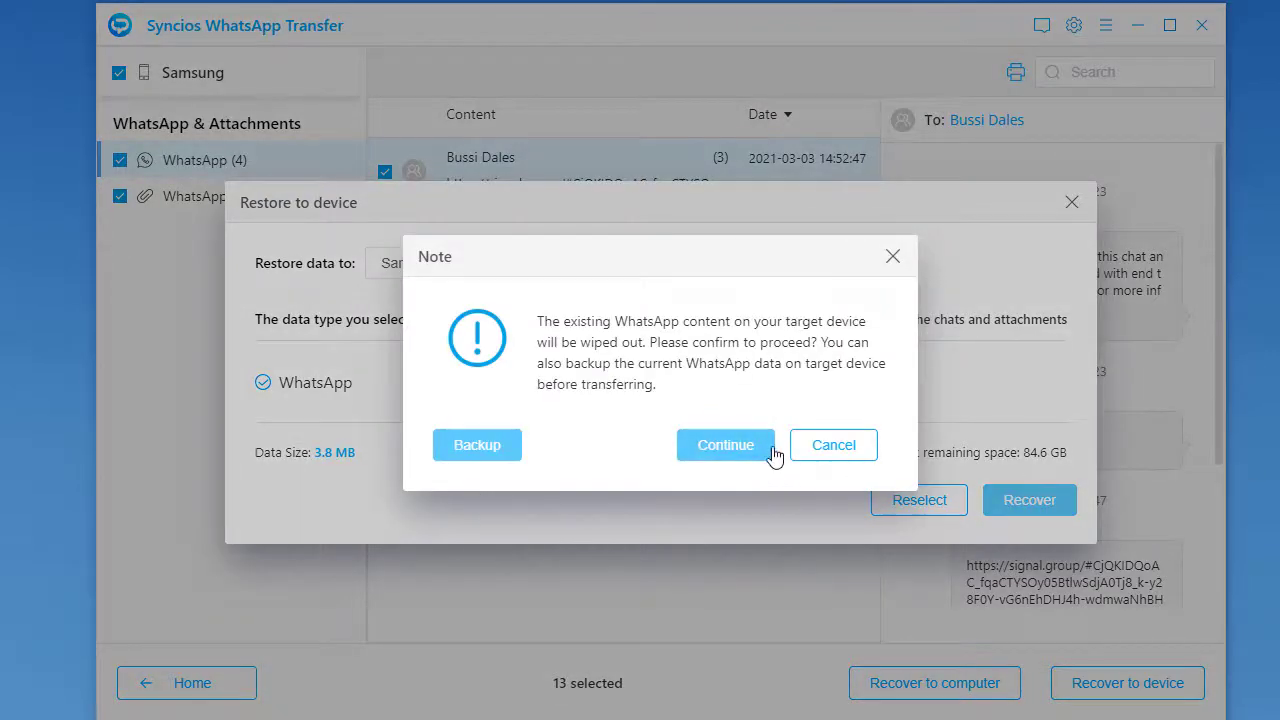
left_click(725, 445)
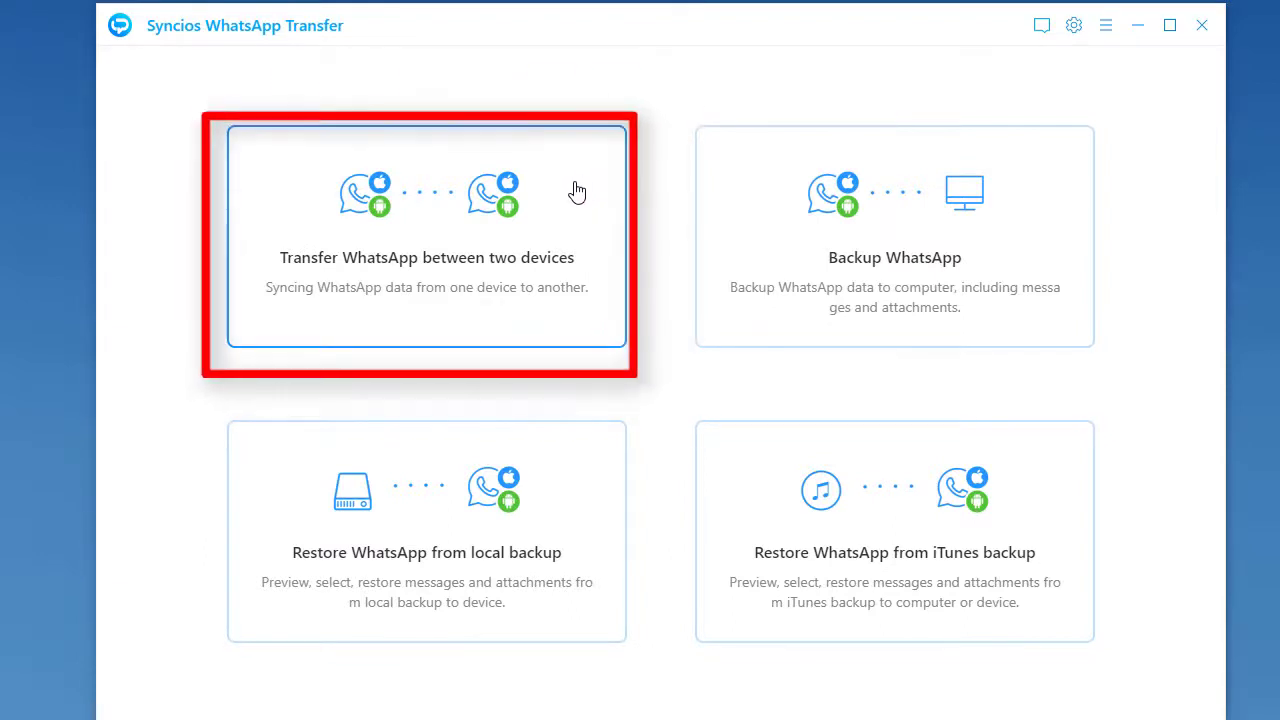
- Choose Transfer WhatsApp between two devices with Samsung and iPhone connected
left_click(595, 194)
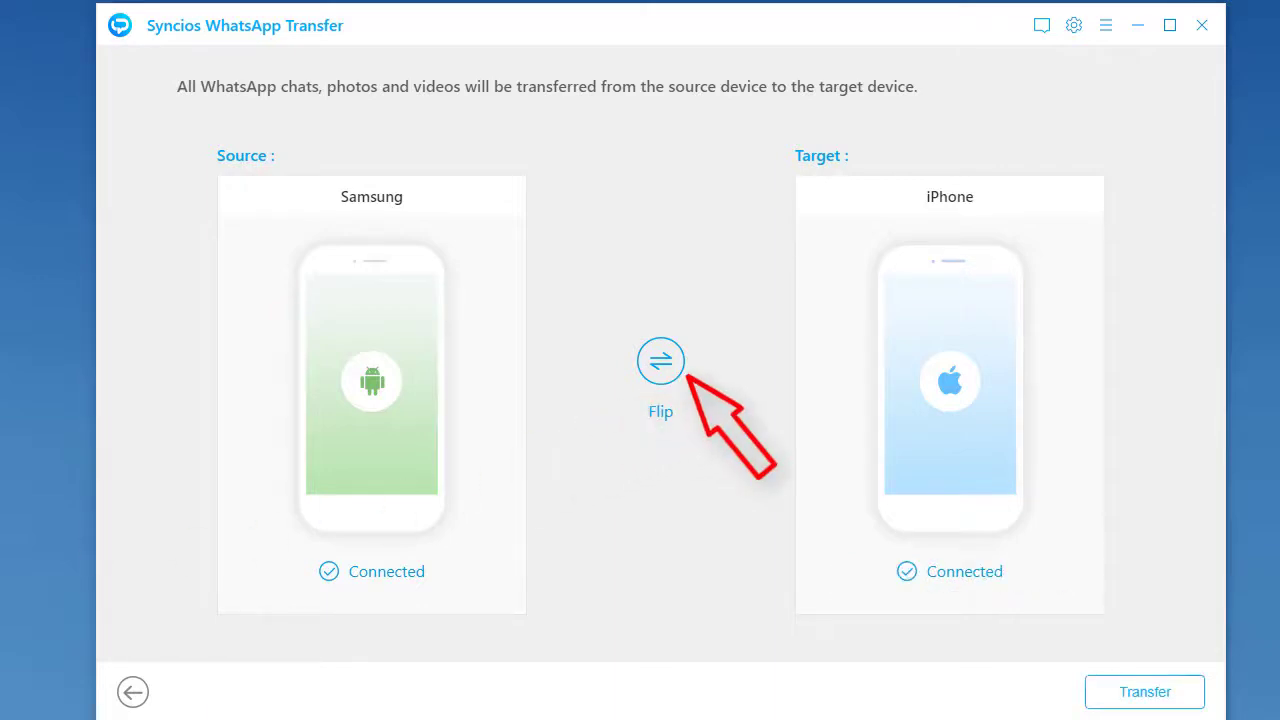
- Flip to iPhone-to-Samsung and transfer, accepting the data-wipe and backup-time notes
left_click(665, 368)
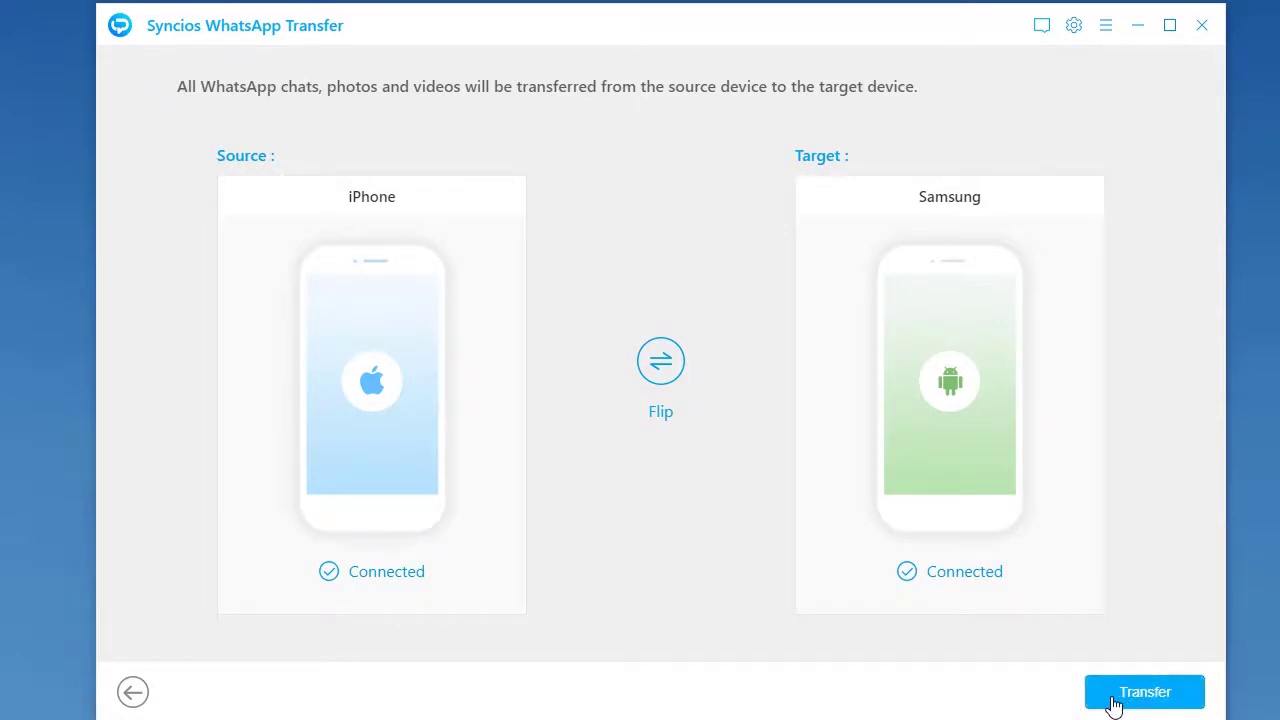
left_click(1113, 705)
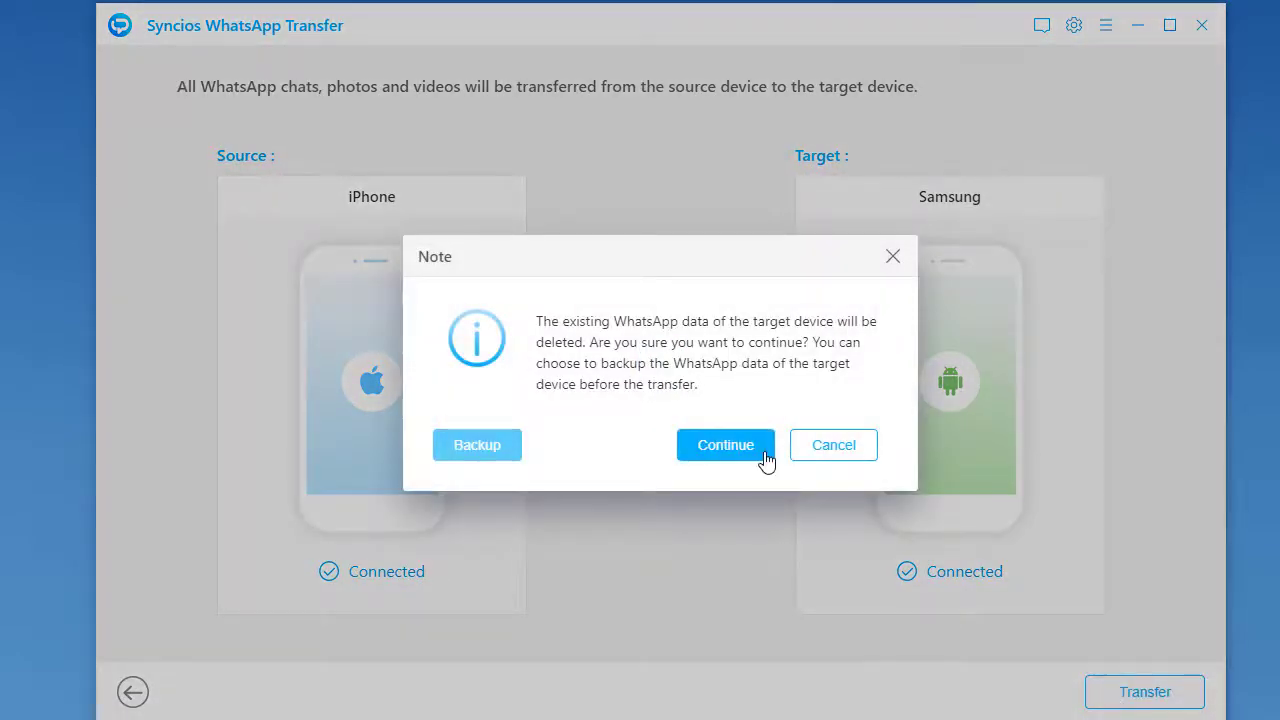
left_click(765, 455)
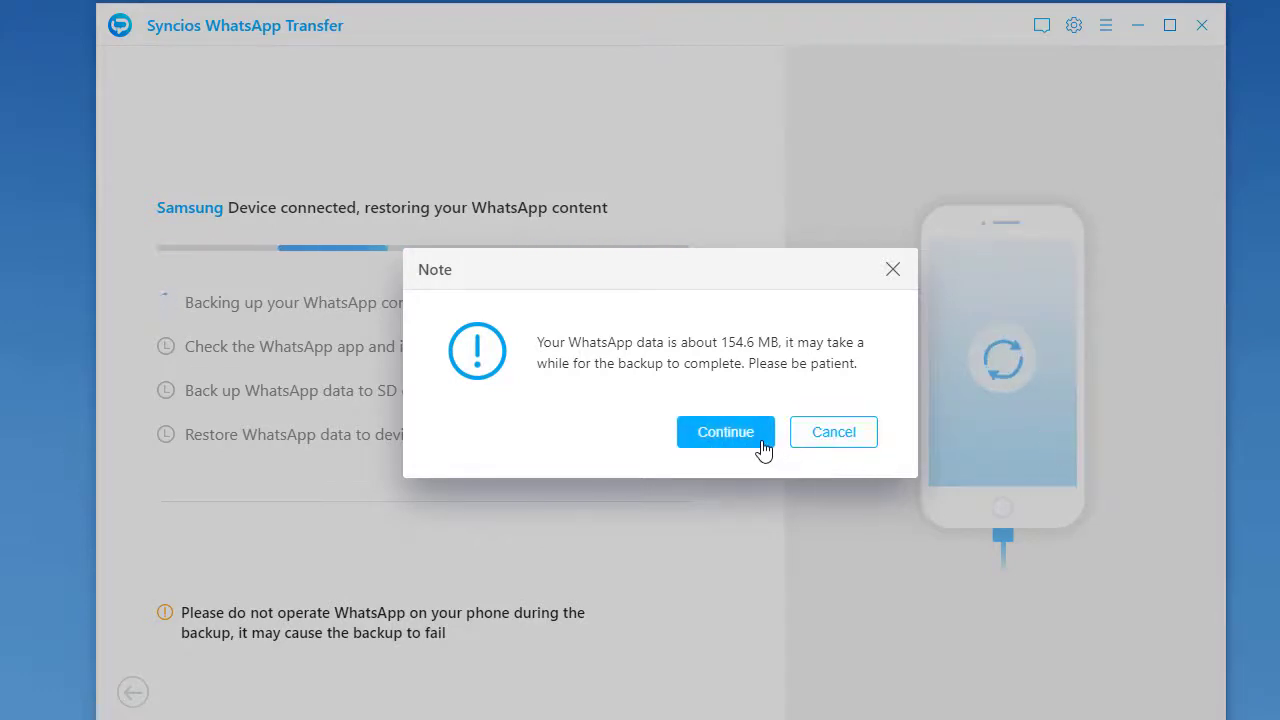
left_click(764, 447)
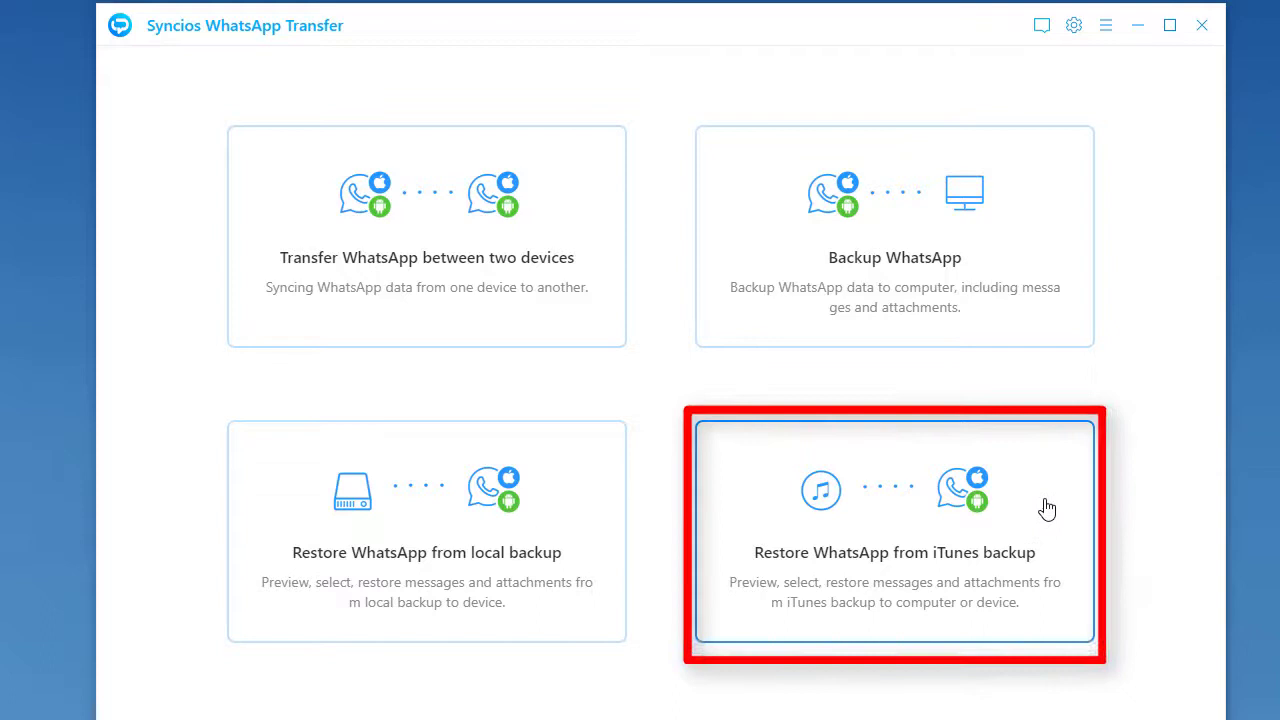
- Choose Restore WhatsApp from iTunes backup to list the iPhone 6s backups
left_click(1046, 509)
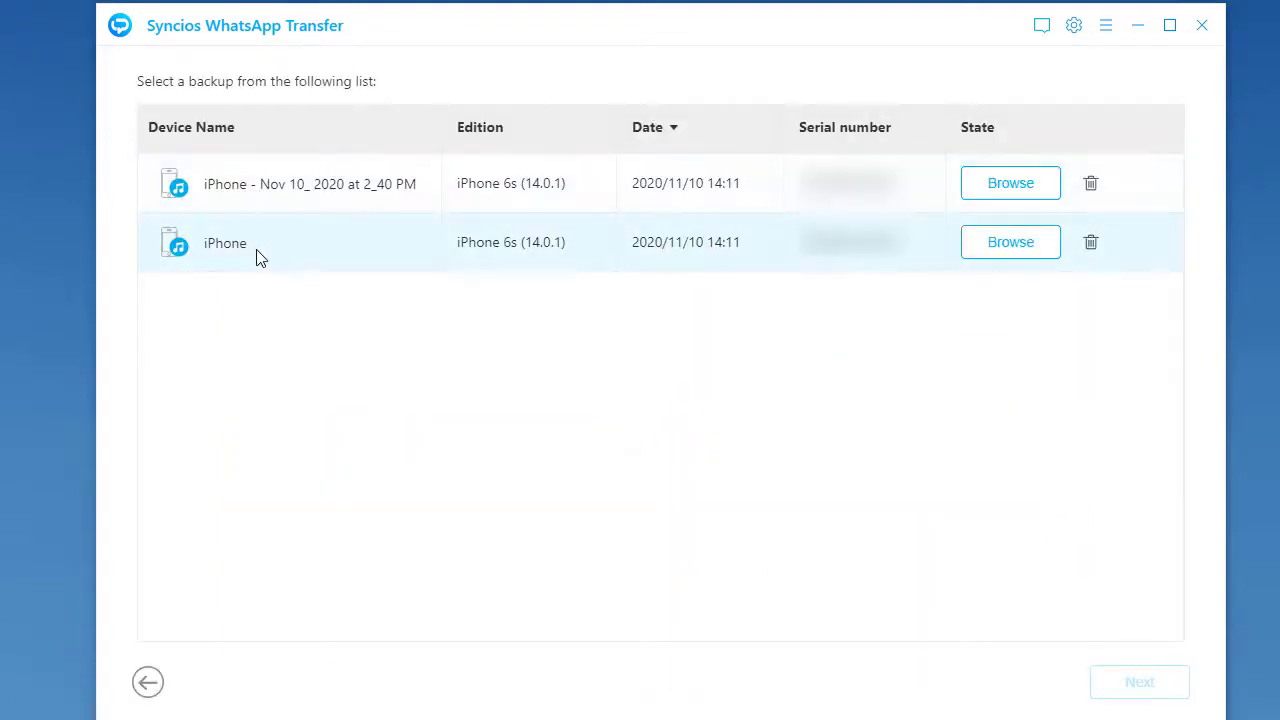
- Preview the first iTunes backup and select its one chat for restoring to a device
left_click(1042, 192)
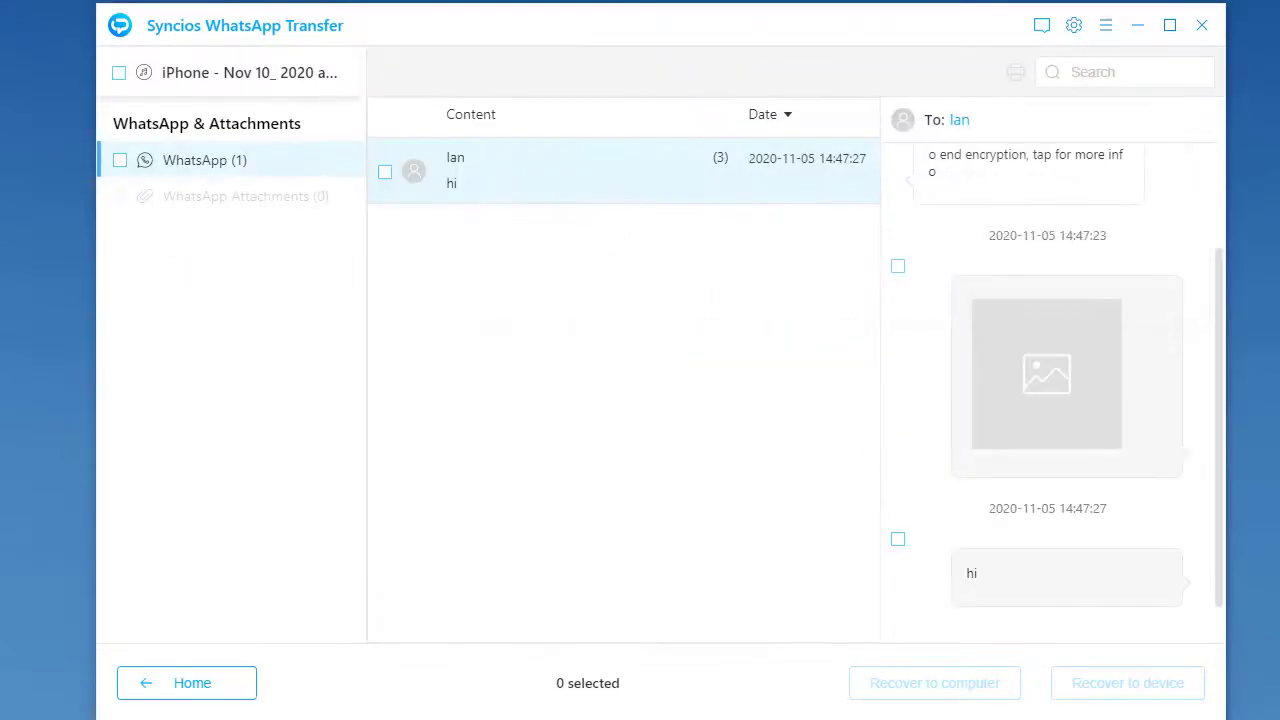
left_click(119, 73)
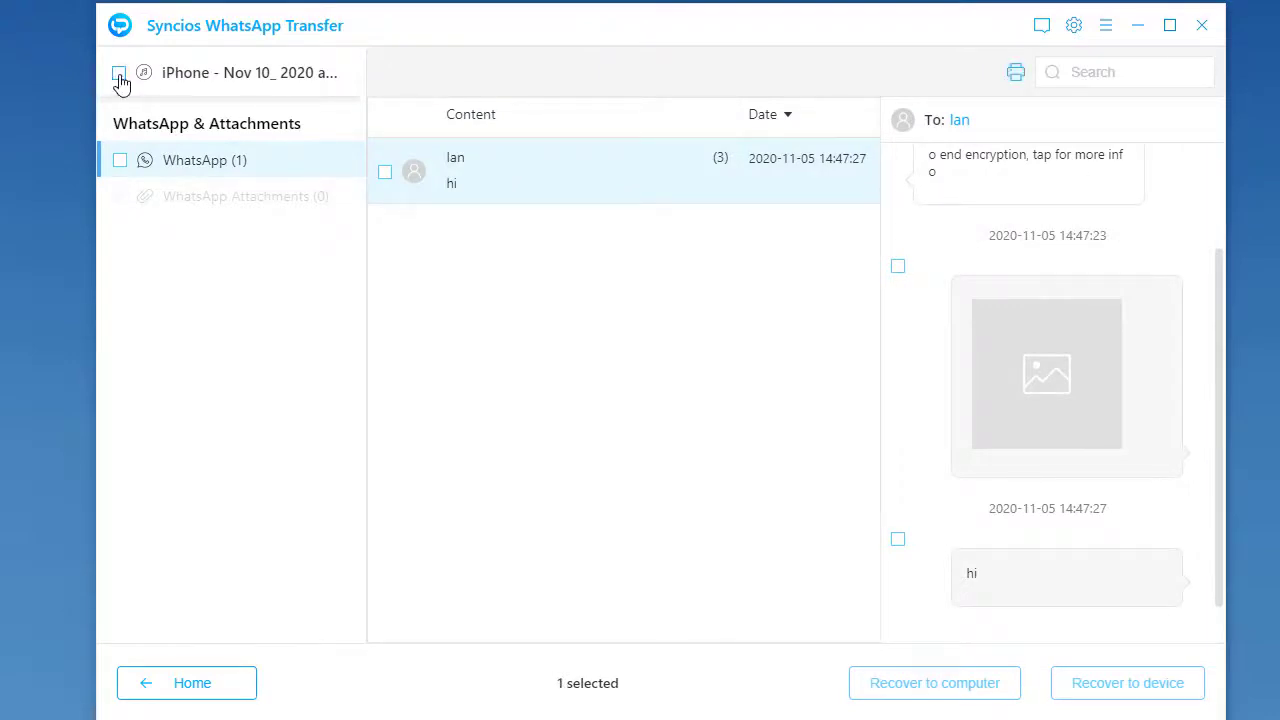
left_click(1096, 703)
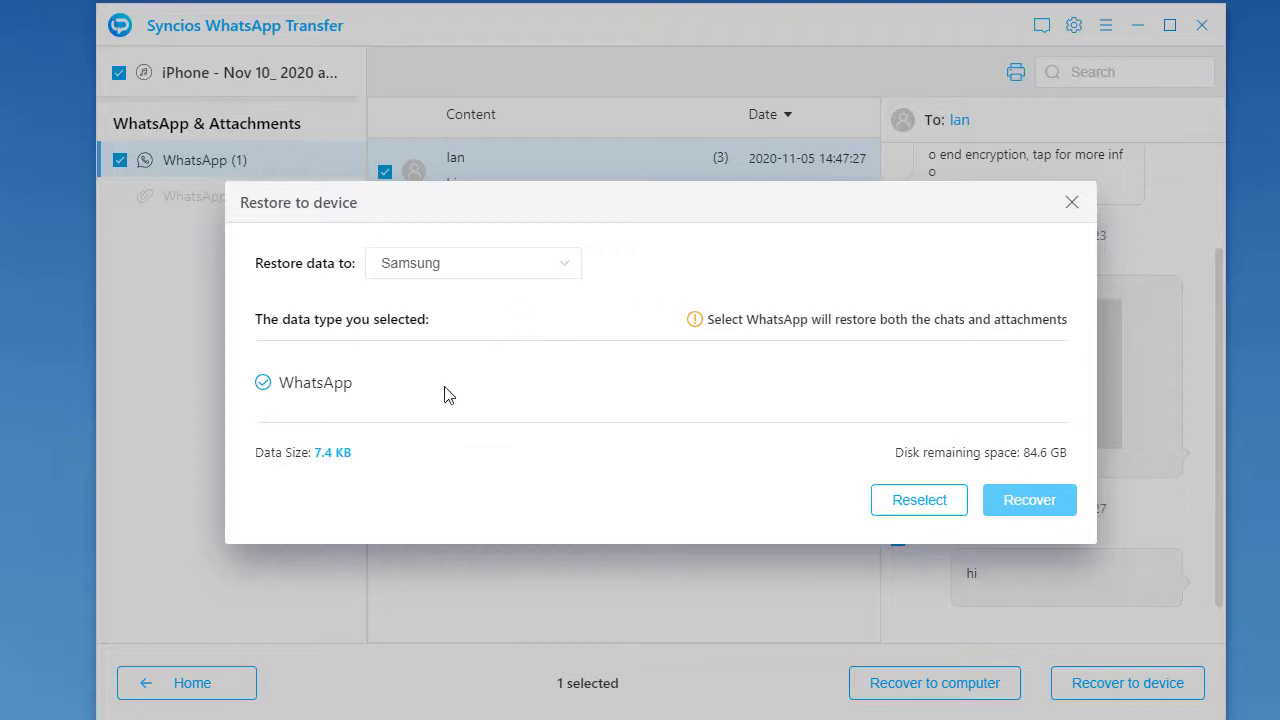
- Recover the iTunes chat to the Samsung, confirming its existing WhatsApp gets wiped
left_click(1008, 518)
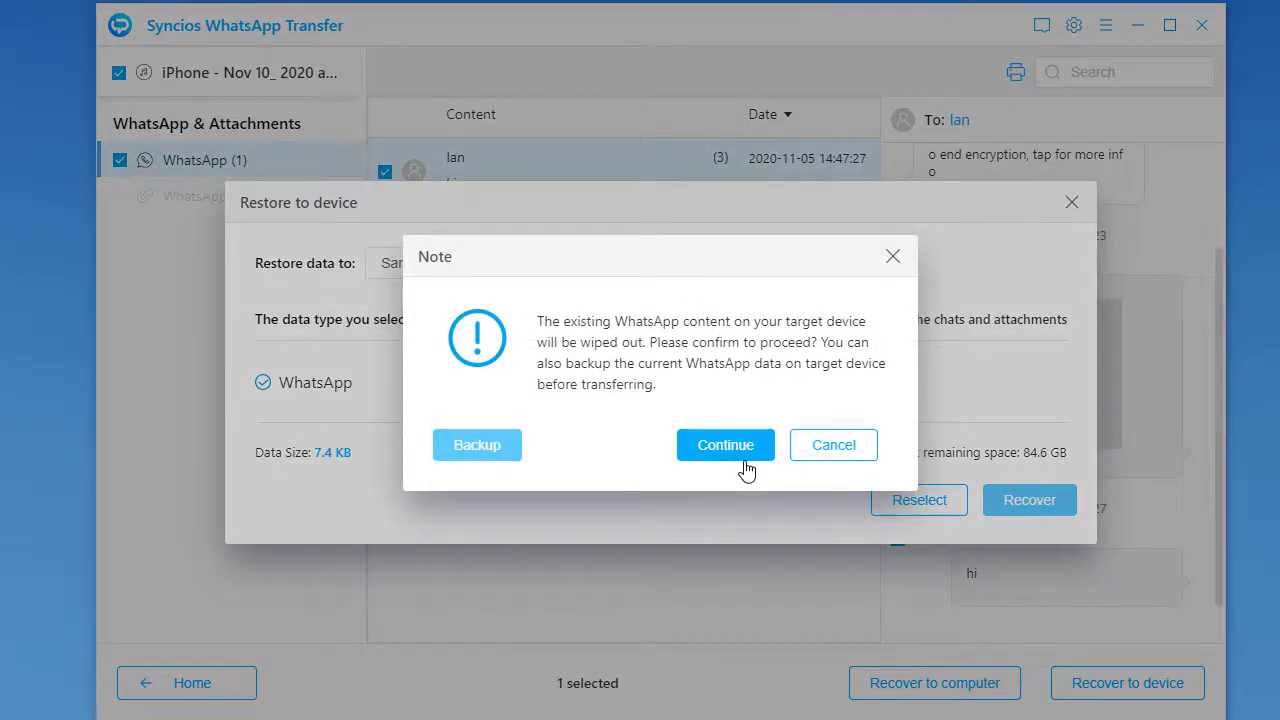
left_click(742, 467)
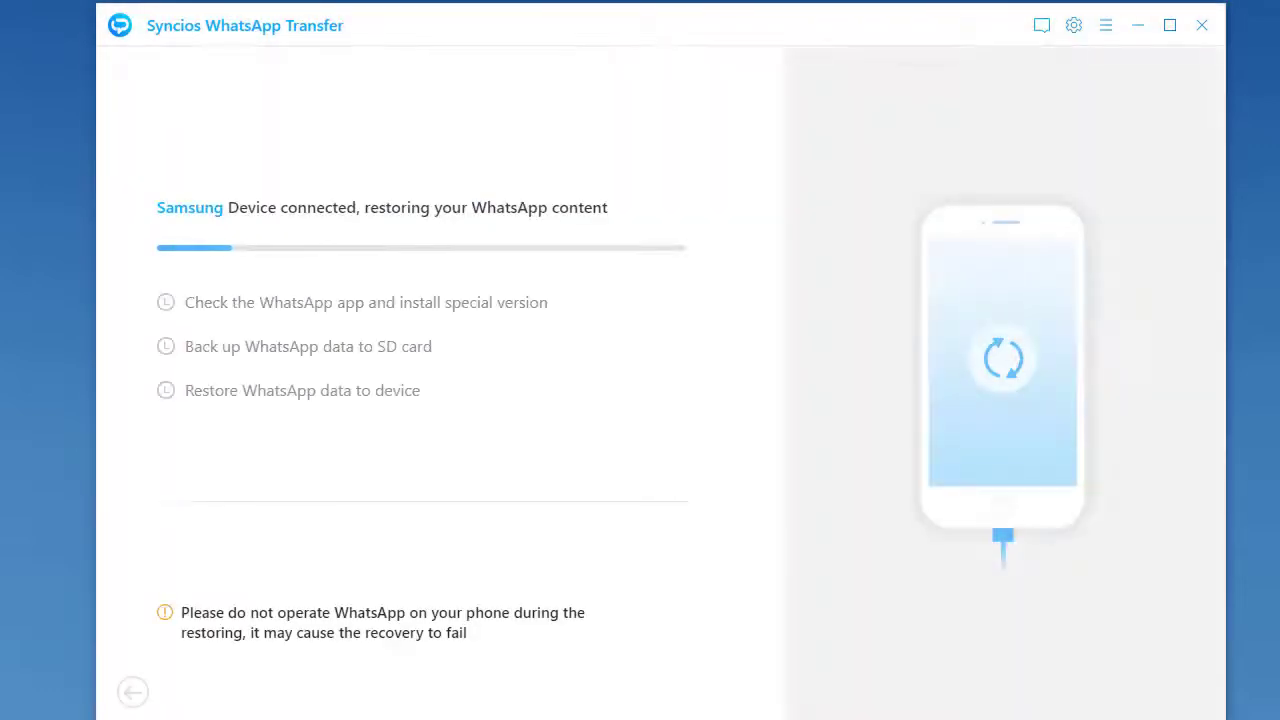